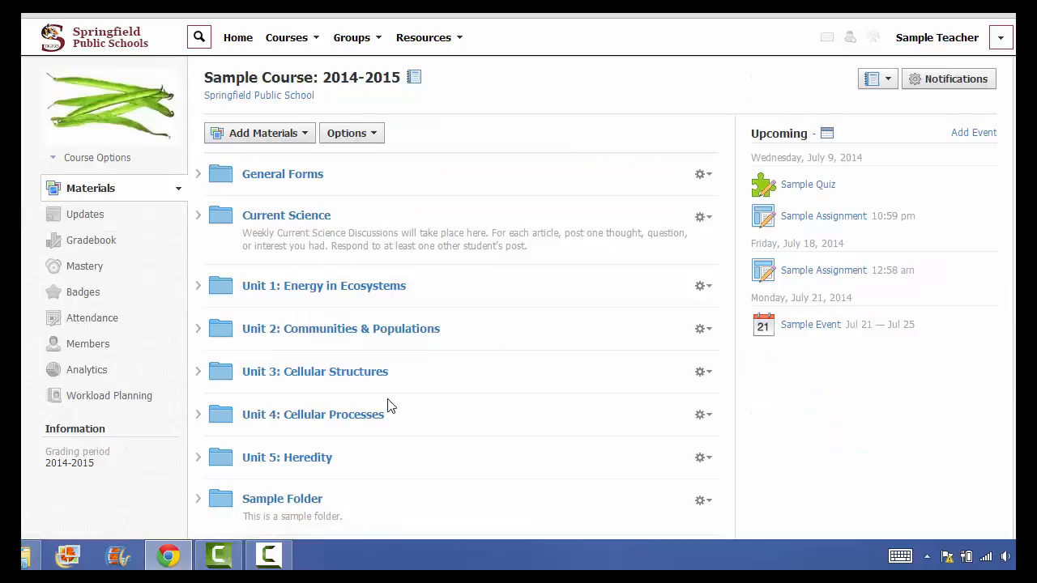
Step: Open the Sample Folder in the course materials and start a new discussion in it
scroll(389, 405, down, 3)
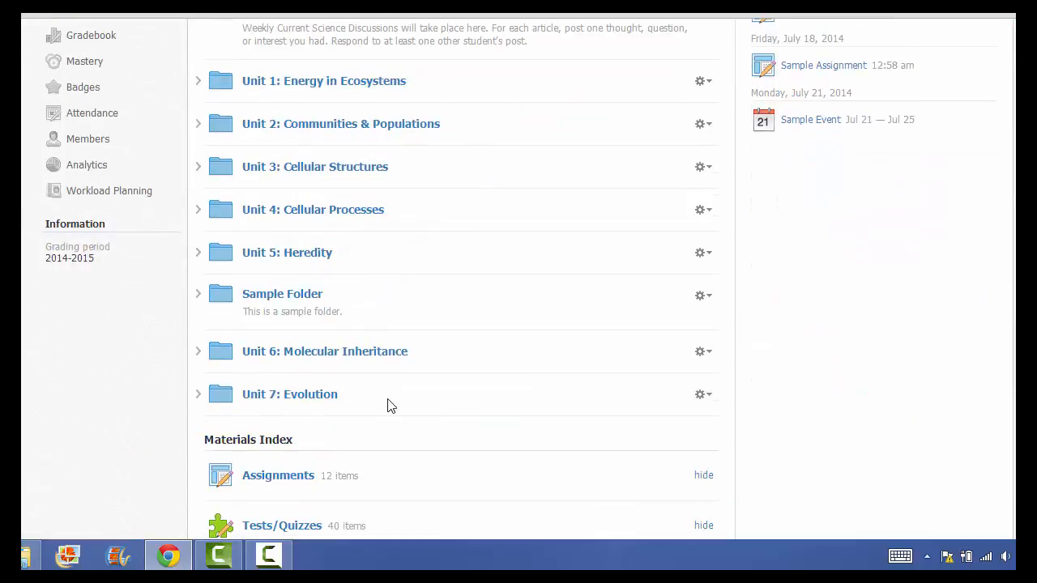
click(289, 302)
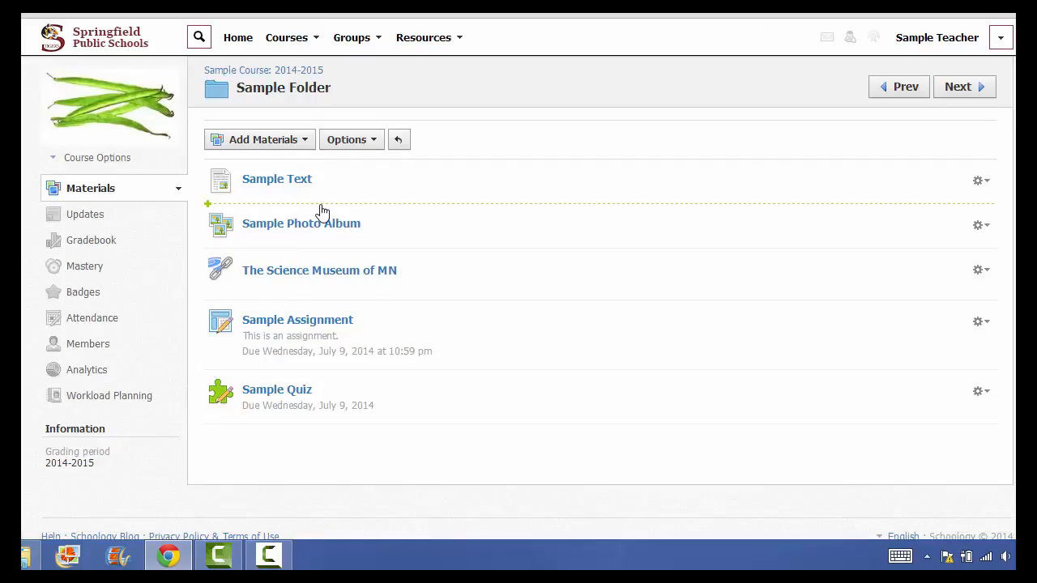
click(322, 207)
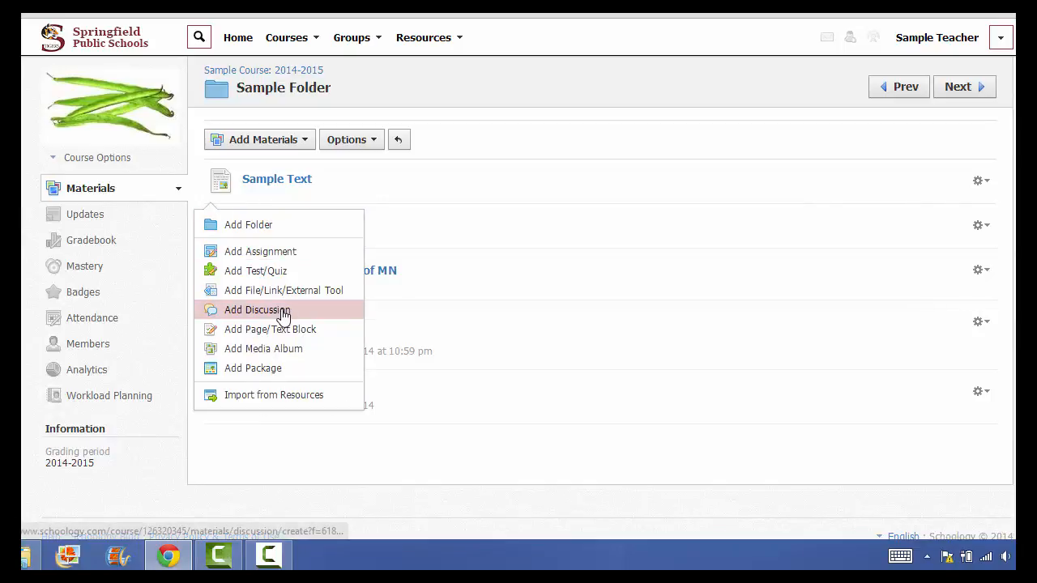
click(291, 145)
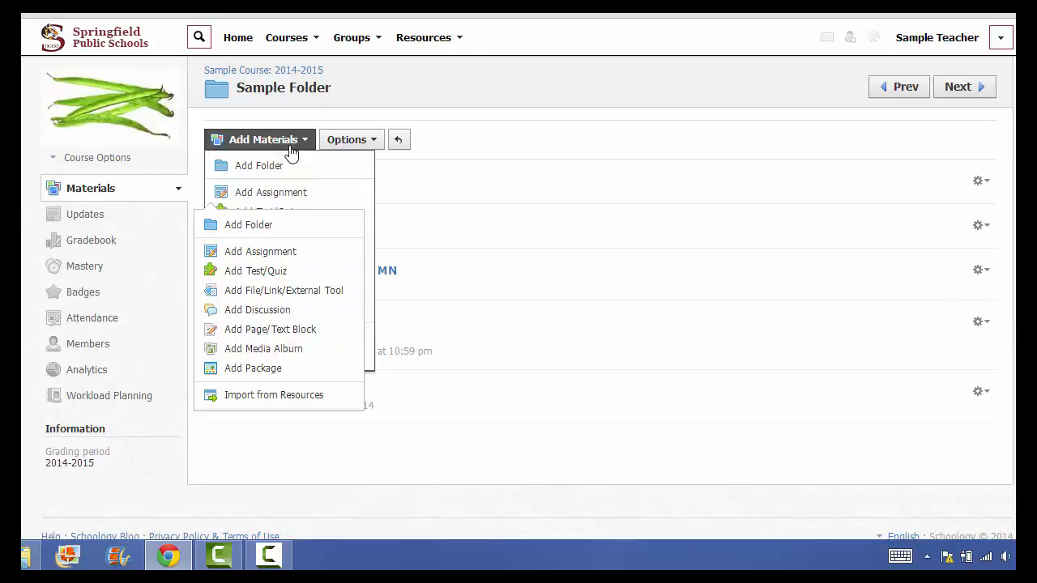
click(283, 150)
click(285, 144)
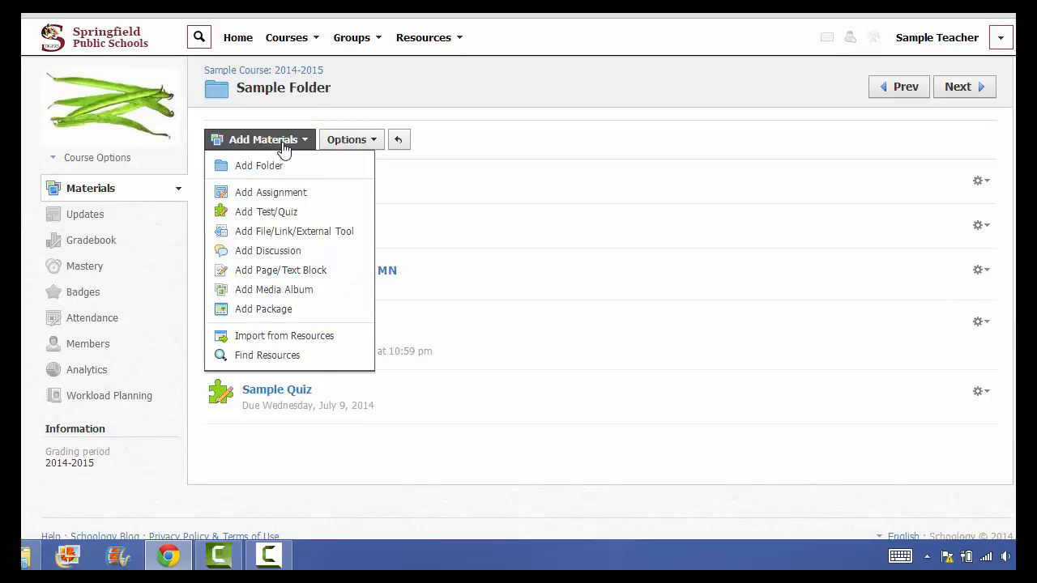
click(285, 258)
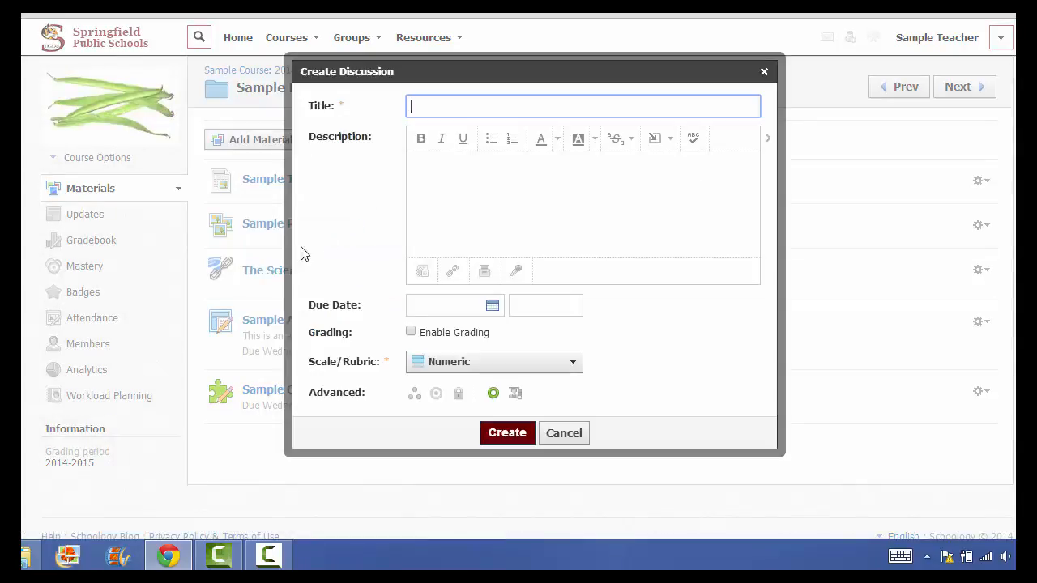
Step: Title the new discussion "Sample Discussion"
click(443, 106)
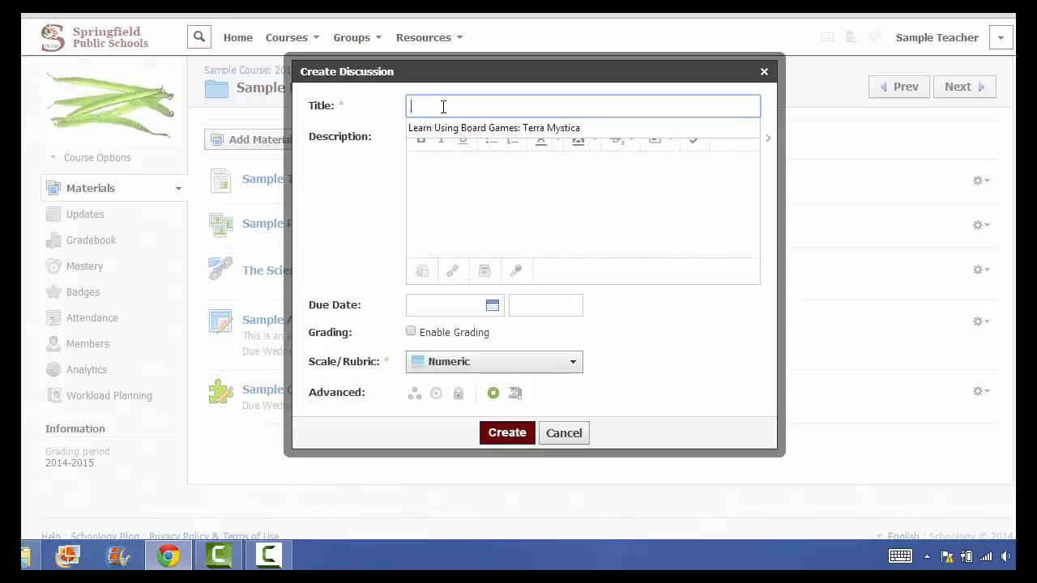
text(Sample )
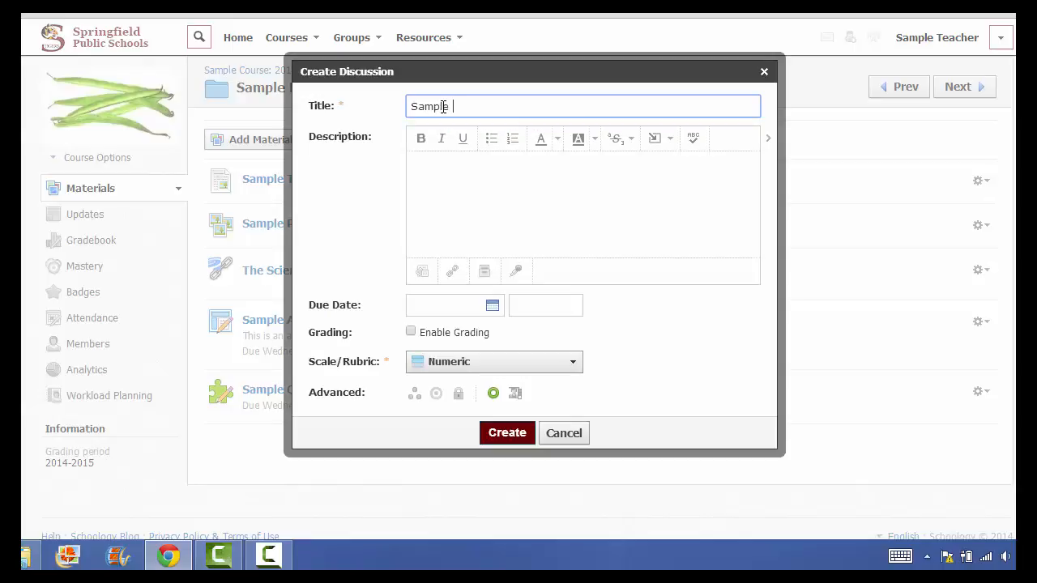
text(Discussion)
Step: Enter the description "Each student needs to post two answers to the following questions: and respond to at least 3 other student posts."
click(446, 172)
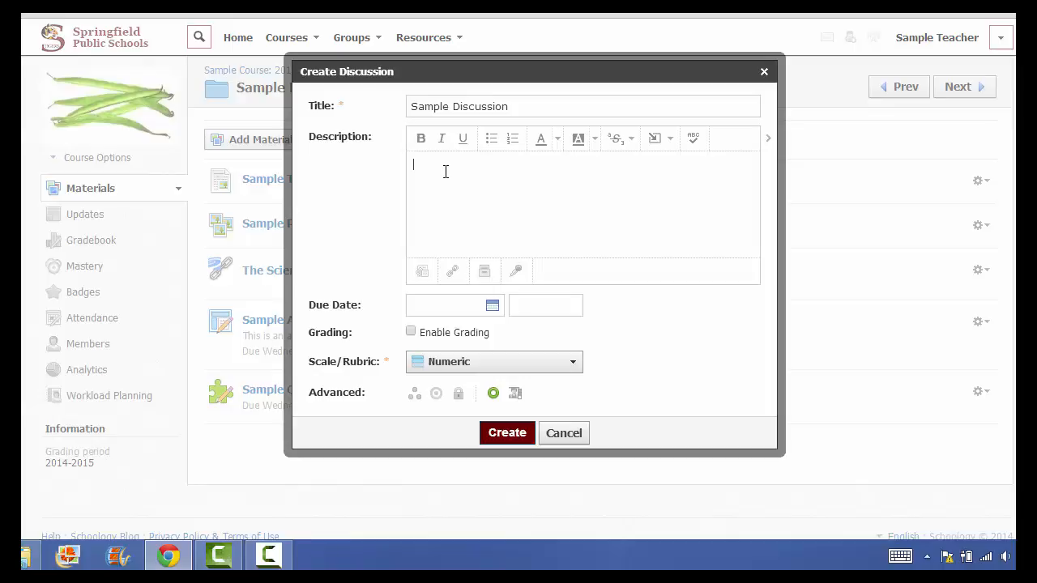
text(Each student need to)
key(BackSpace)
key(BackSpace)
key(BackSpace)
text(s to post t)
text(o)
key(BackSpace)
text(wo aa)
text(swers)
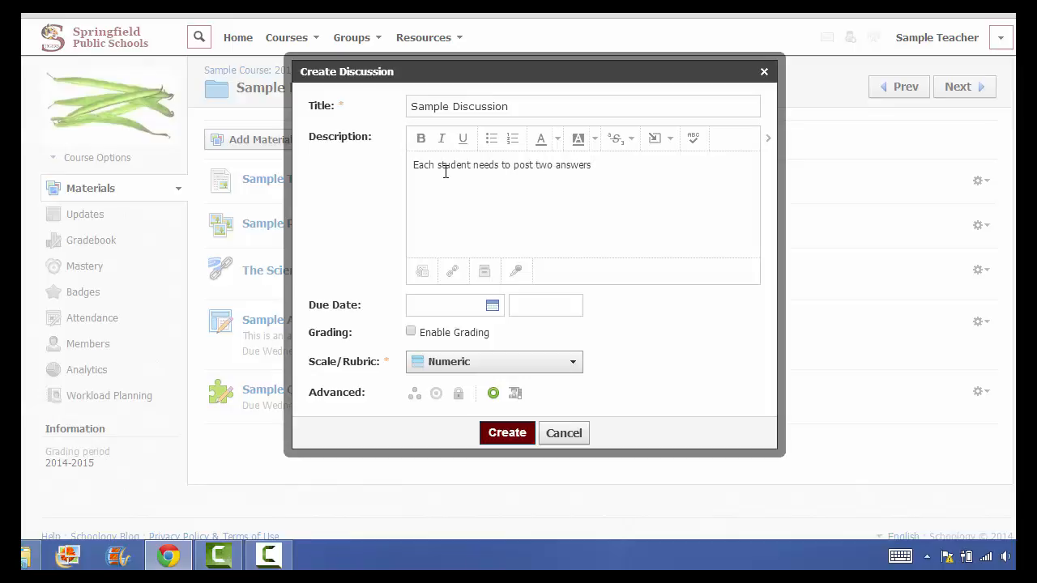
text( to the following questions)
key(BackSpace)
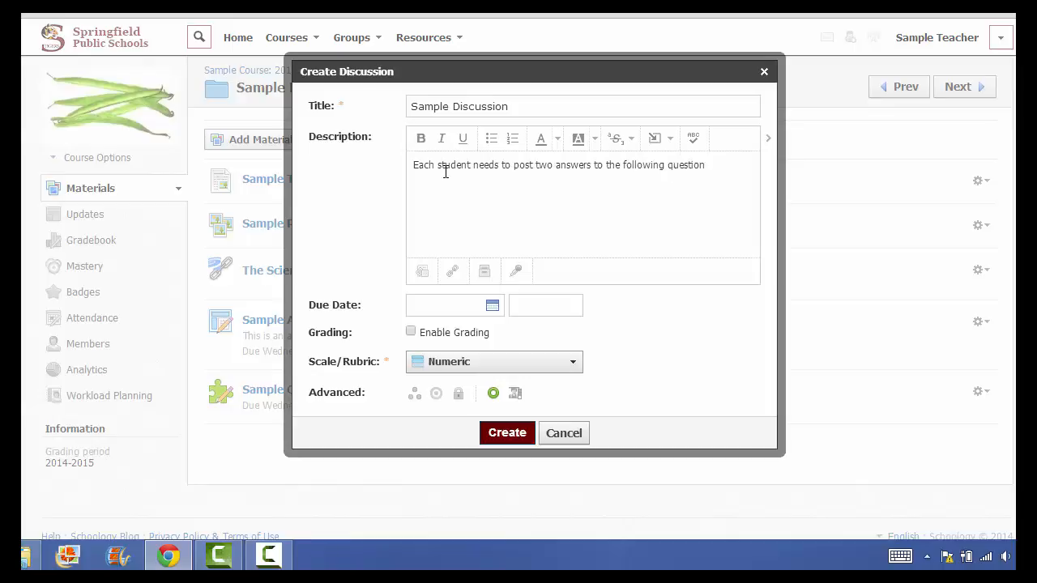
text(s:  and respond to at least 3 other student )
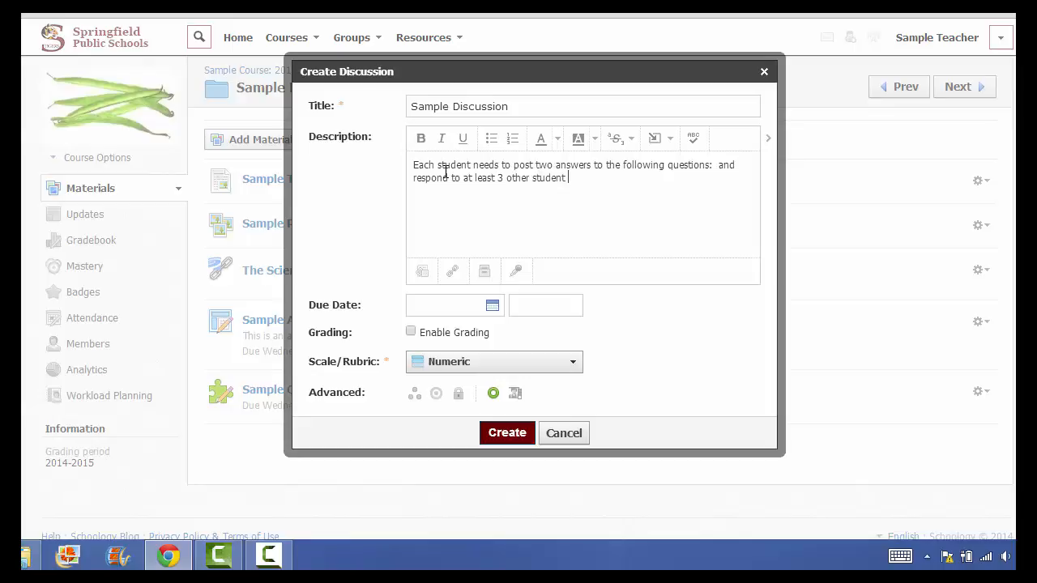
text(posts.)
Step: Enable grading for the discussion and assign it to the Homework category, keeping the Numeric scale
click(412, 334)
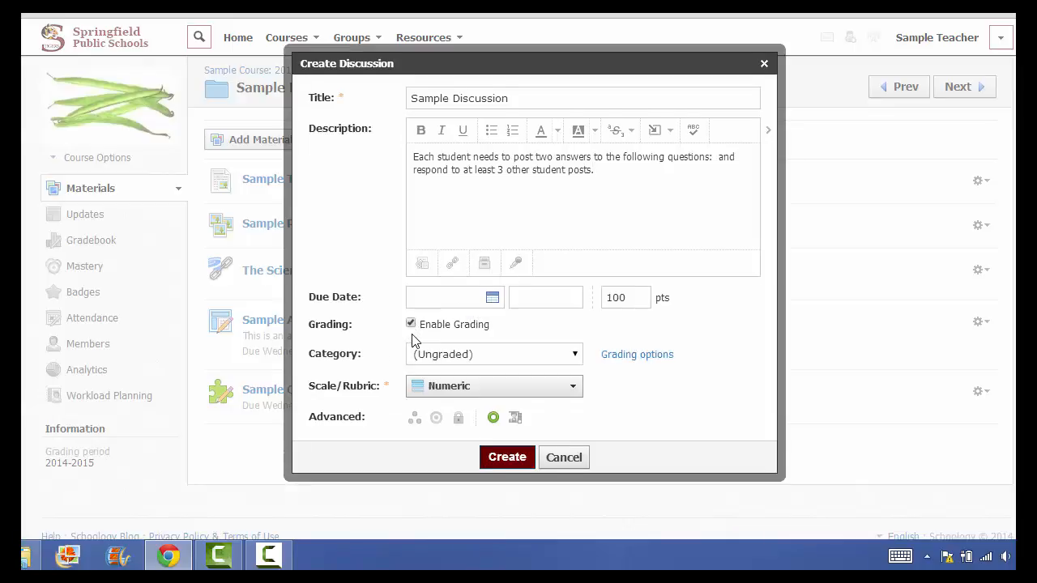
click(580, 356)
click(528, 406)
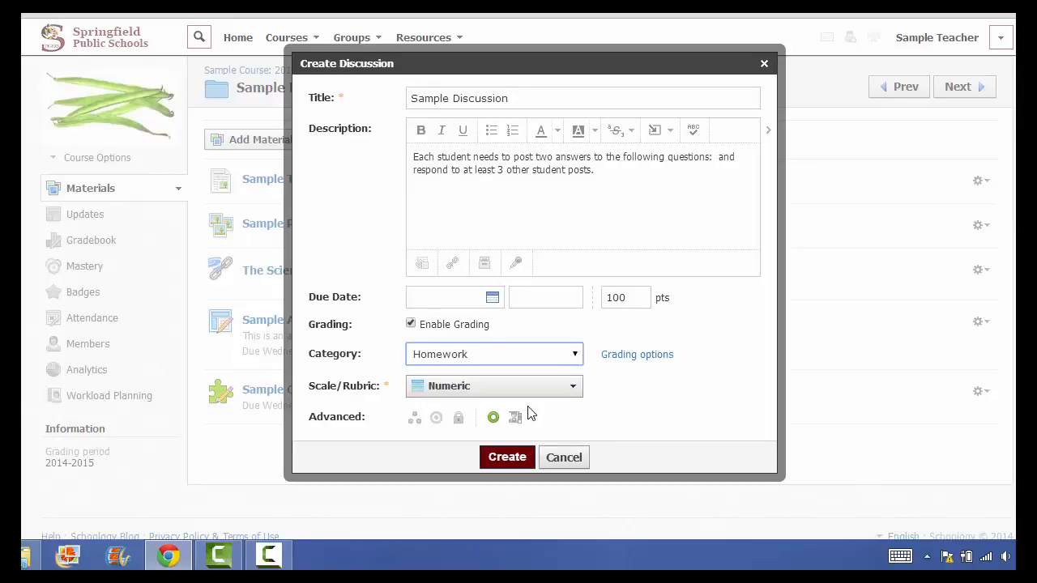
click(498, 389)
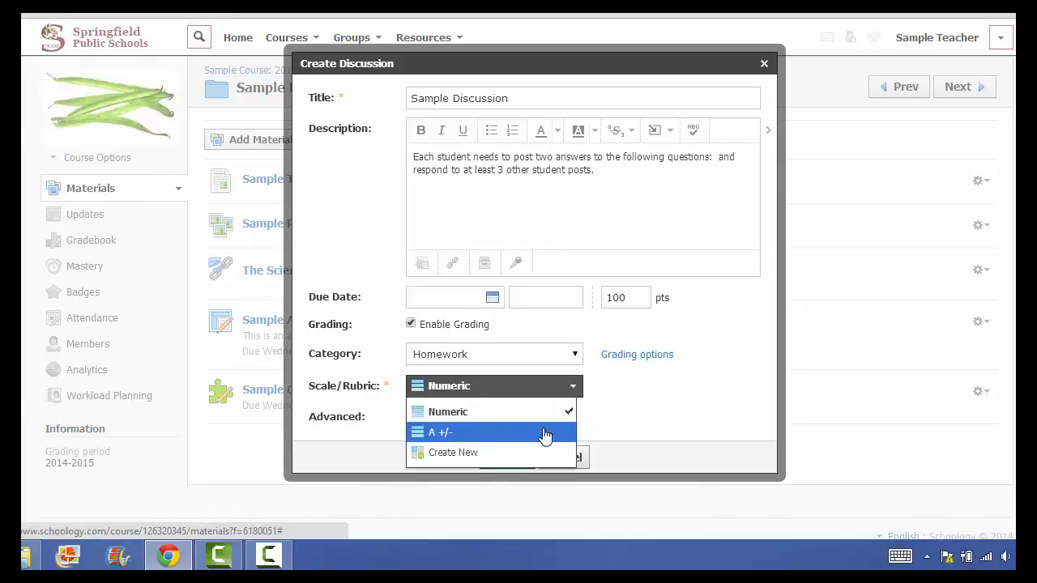
click(611, 405)
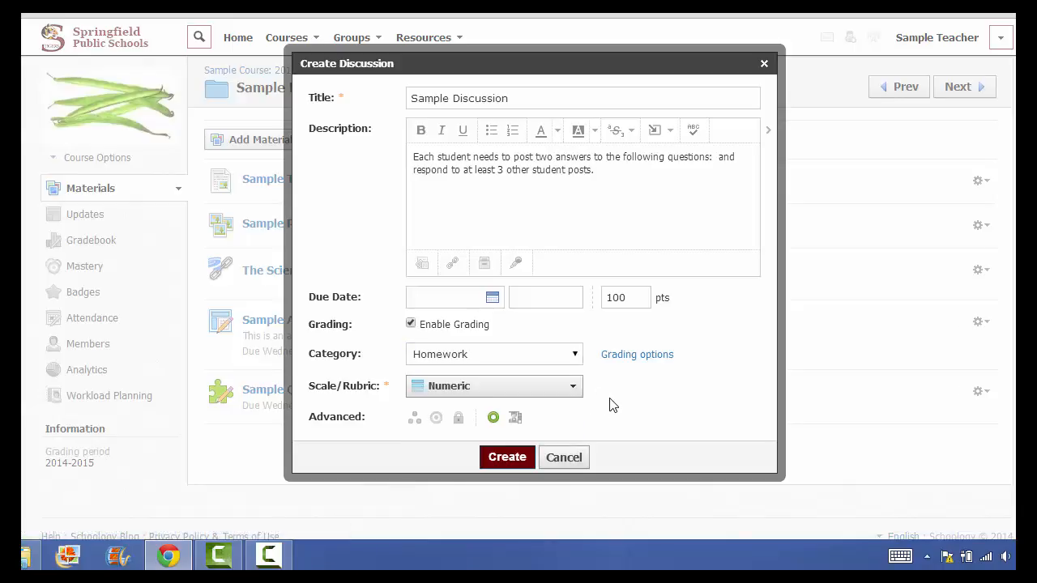
key(super+c)
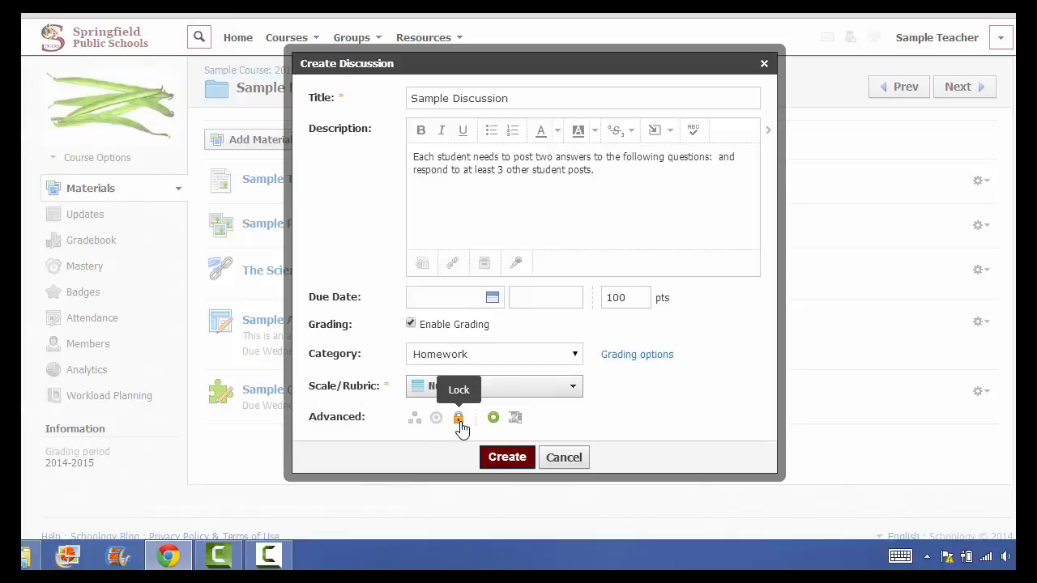
Step: Create the discussion with members allowed to see other responses before participating
click(517, 419)
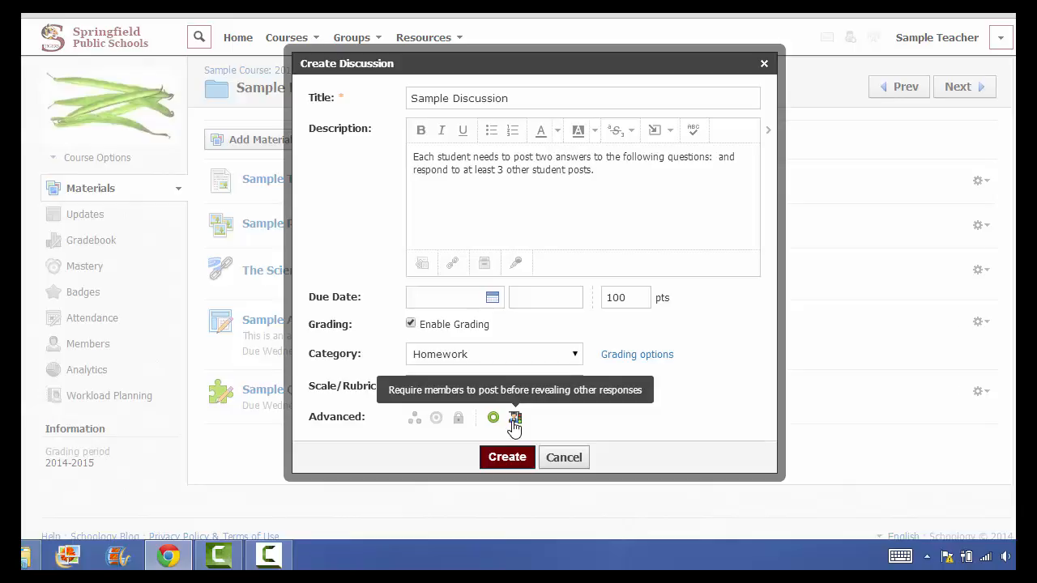
click(516, 419)
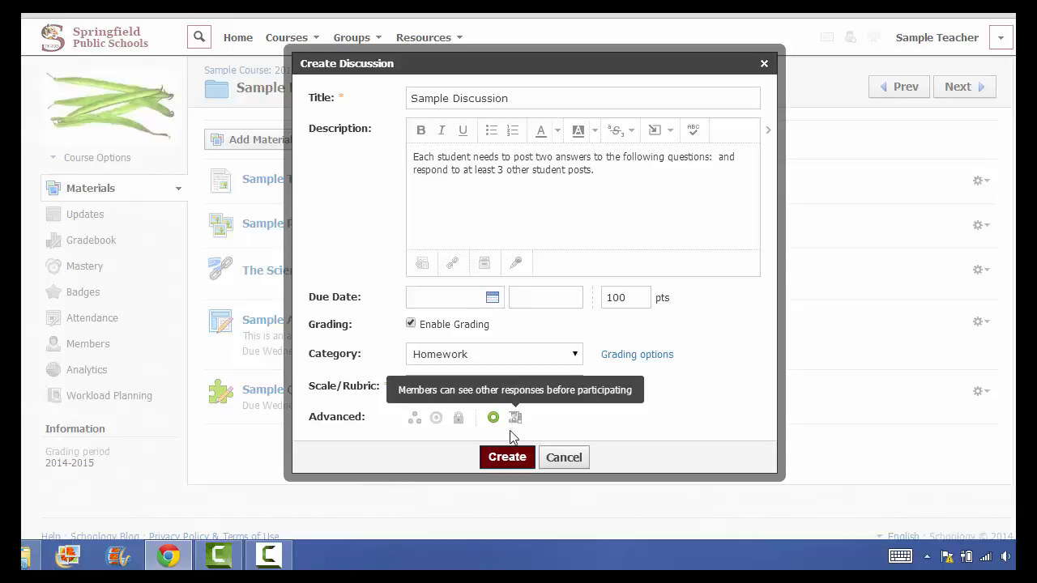
click(508, 458)
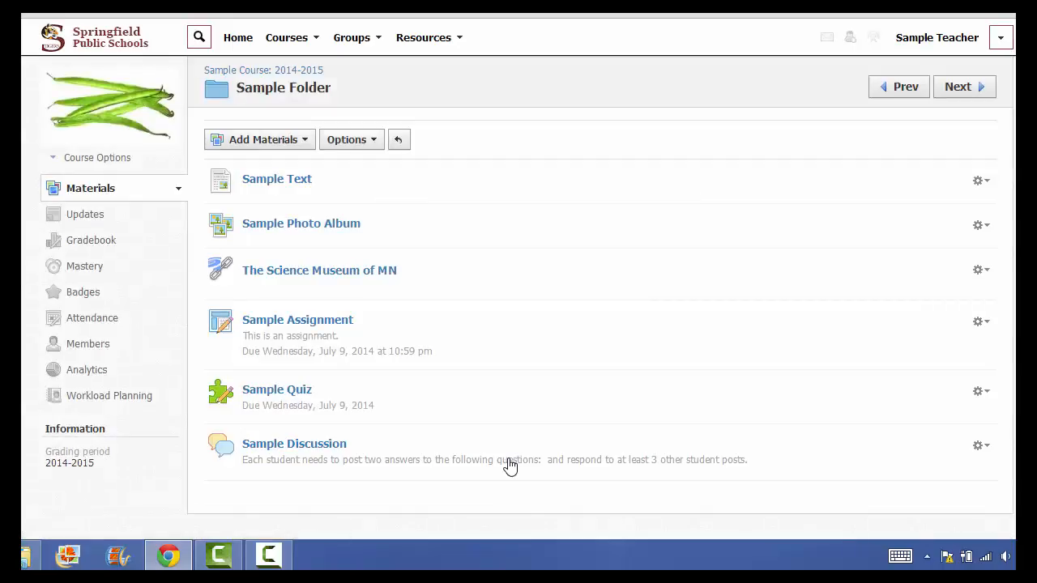
click(981, 448)
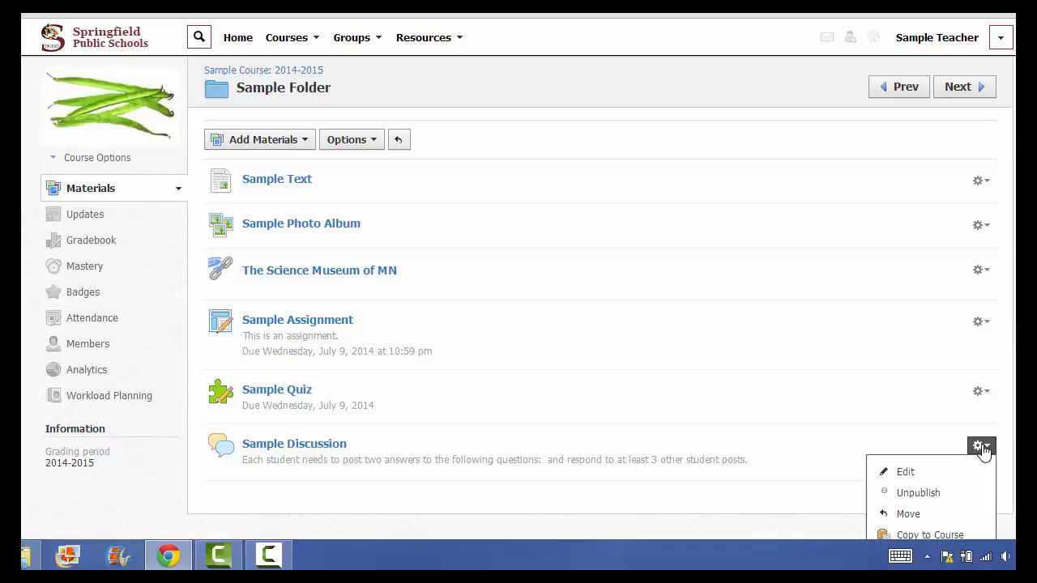
scroll(981, 447, down, 1)
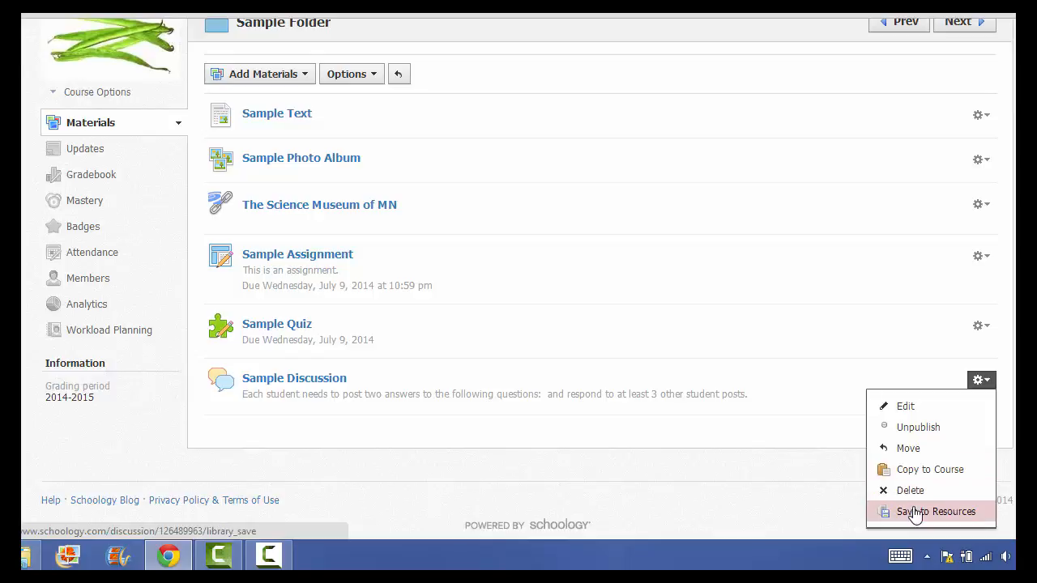
click(594, 438)
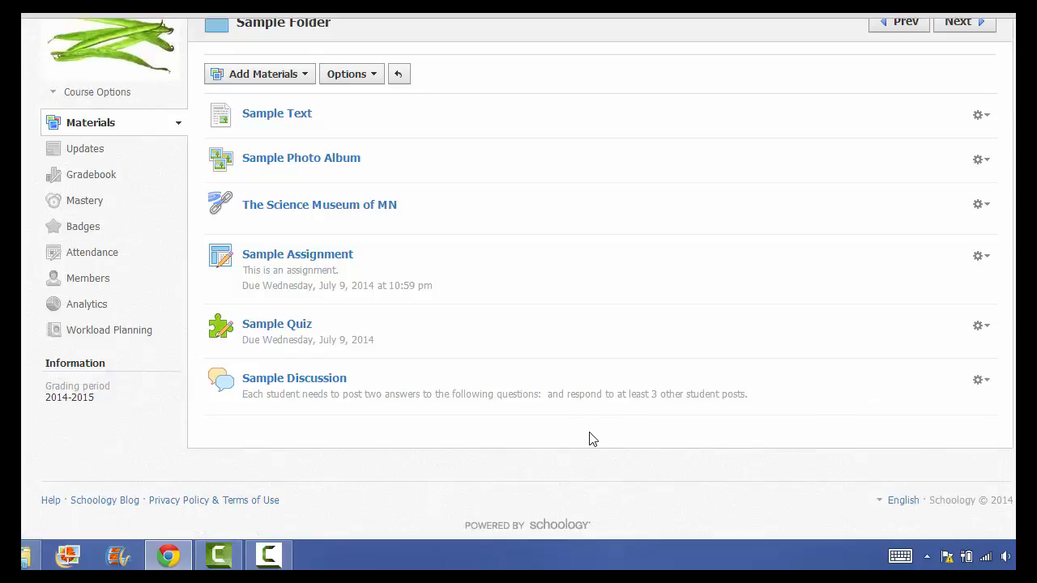
Step: Open Sample Discussion from the folder and show the actions available for it
click(312, 387)
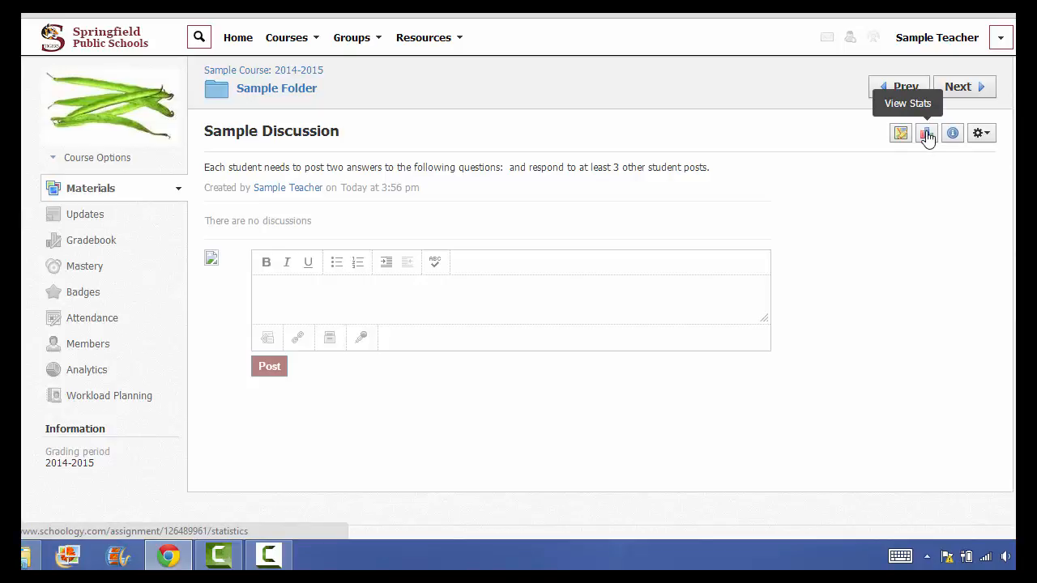
click(981, 135)
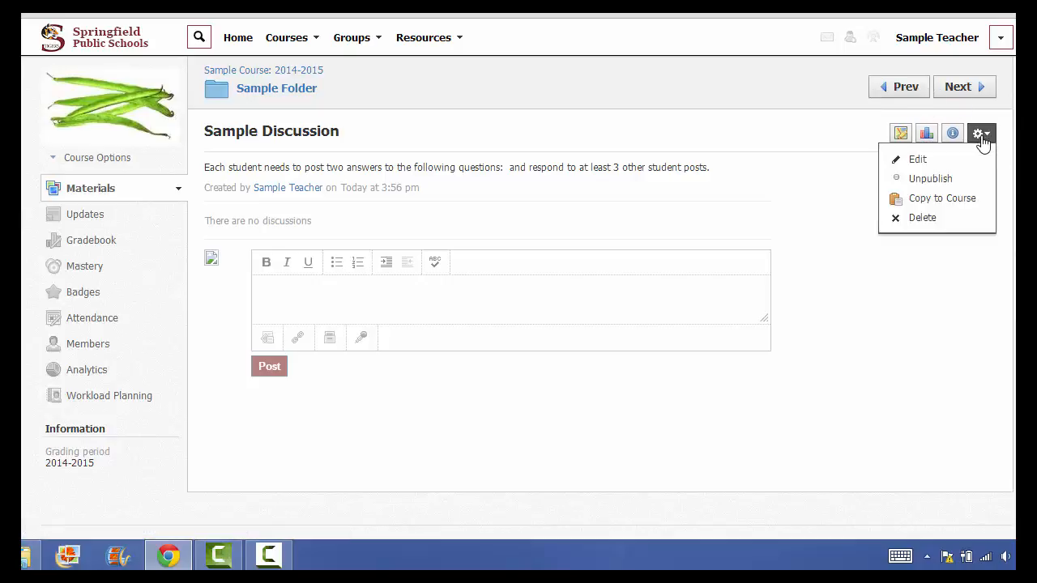